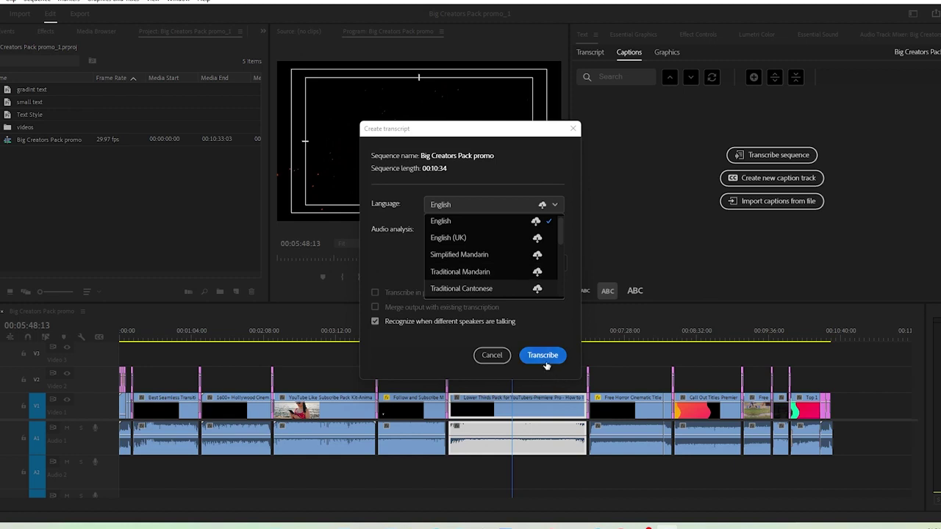
# Transcribe the Big Creators Pack promo sequence in English; a language-pack download error appears.
pyautogui.click(545, 358)
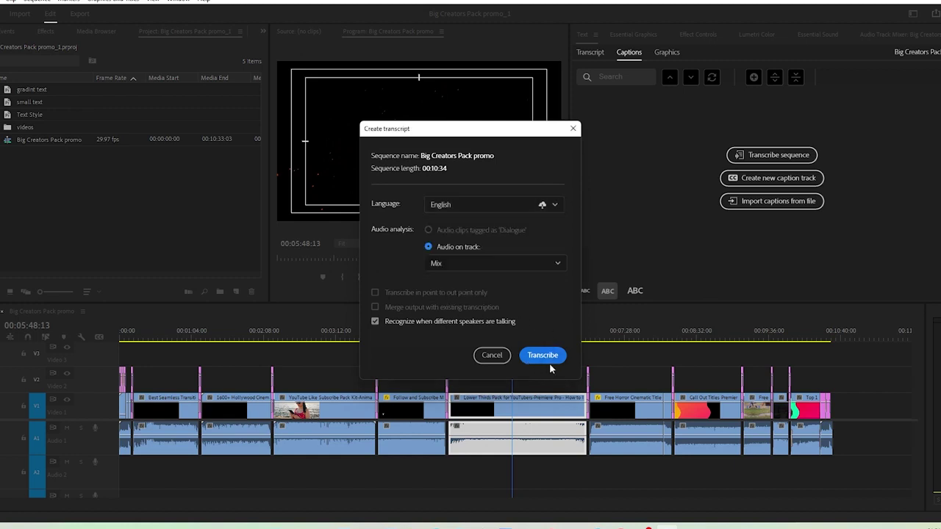
pyautogui.click(542, 355)
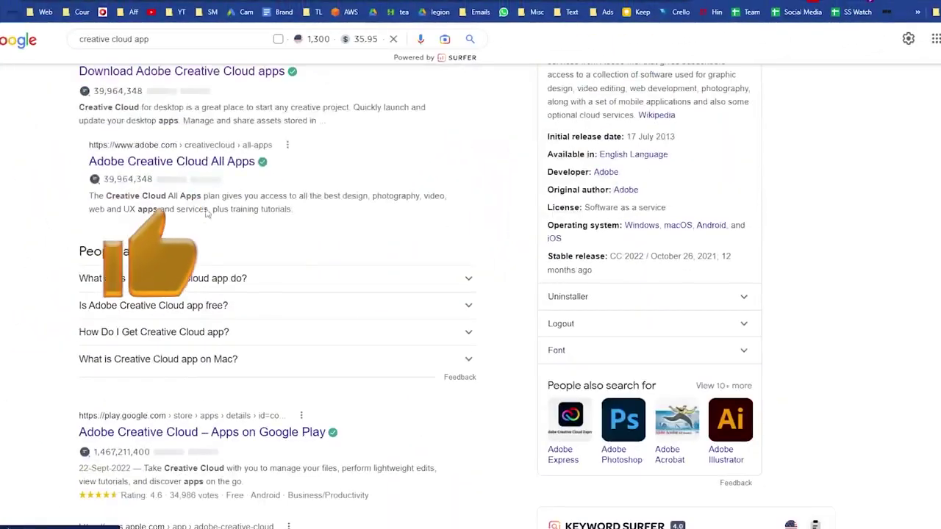
# Download the Creative Cloud installer from Adobe's Download Creative Cloud page and run it.
pyautogui.scroll(2, 207, 233)
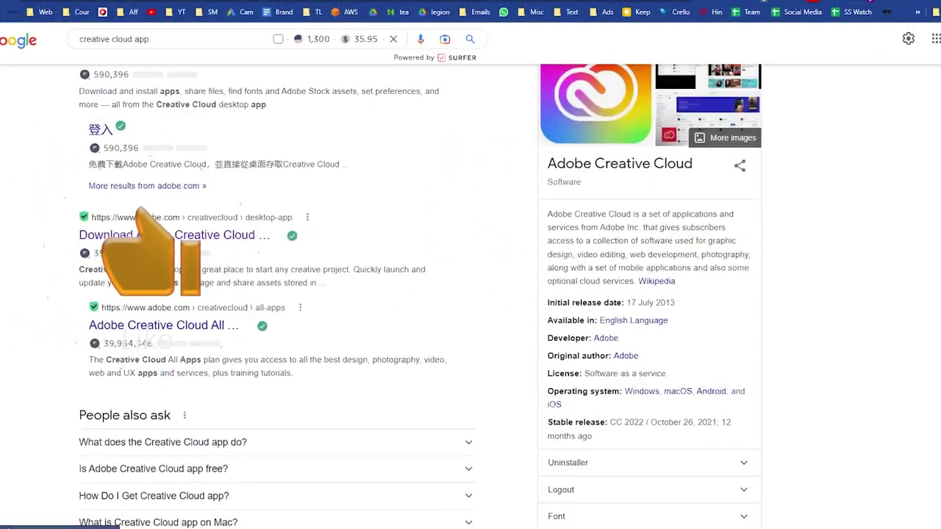
pyautogui.click(207, 239)
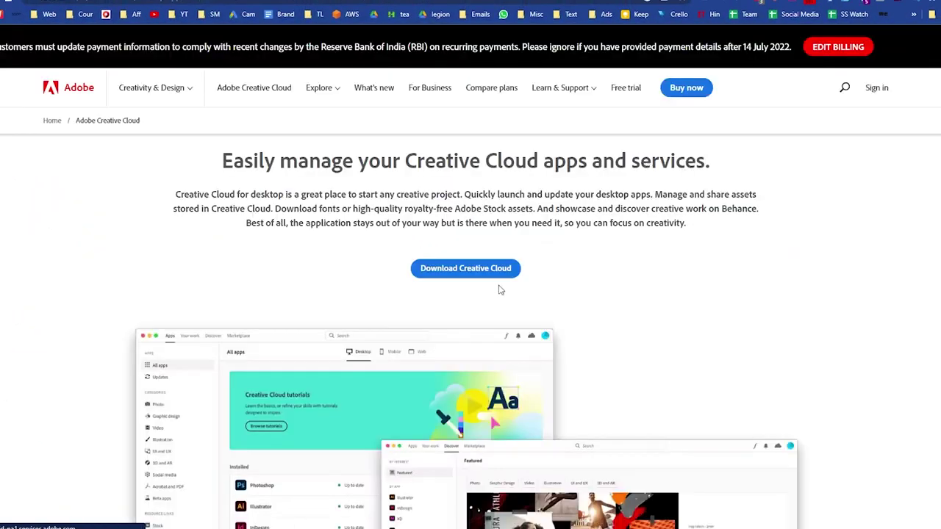
pyautogui.click(485, 273)
pyautogui.click(484, 309)
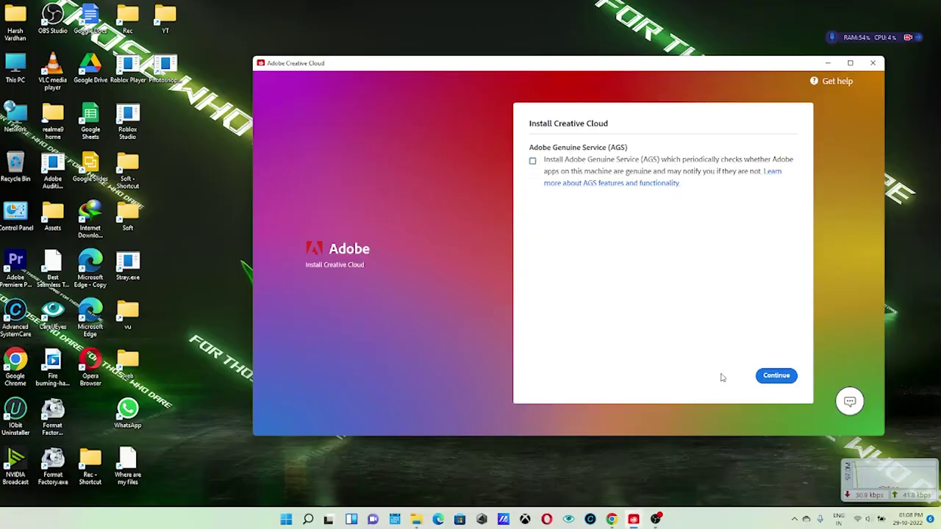
# Install Creative Cloud without the AGS option, then bring up its account options.
pyautogui.click(772, 371)
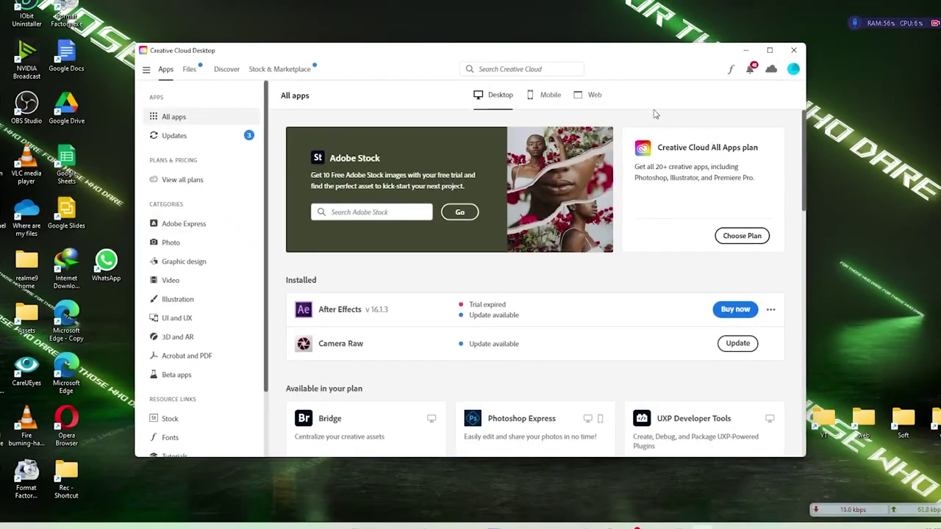
pyautogui.click(746, 51)
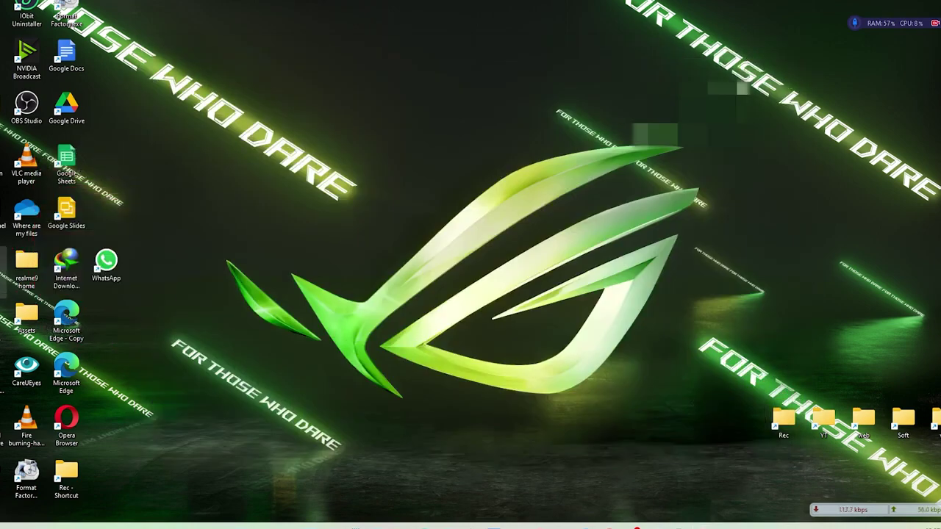
pyautogui.hotkey('alt', 'Tab')
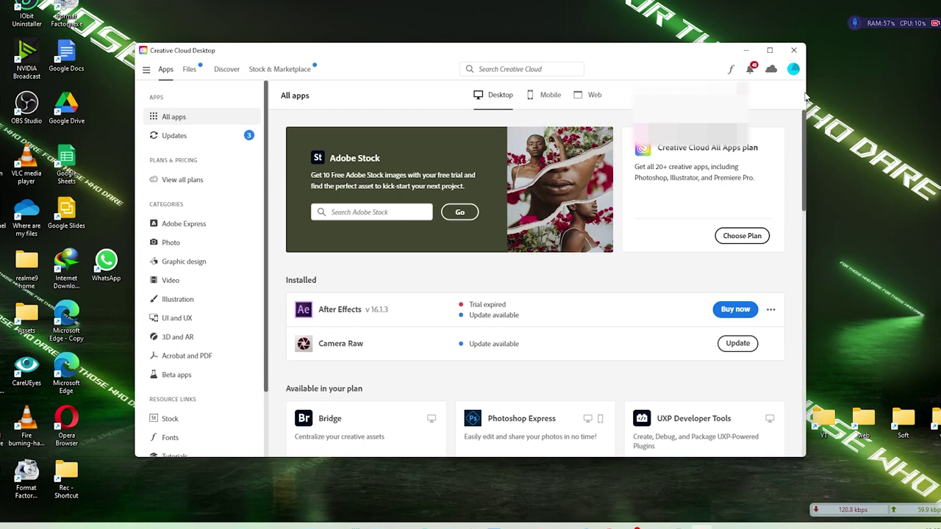
pyautogui.click(794, 73)
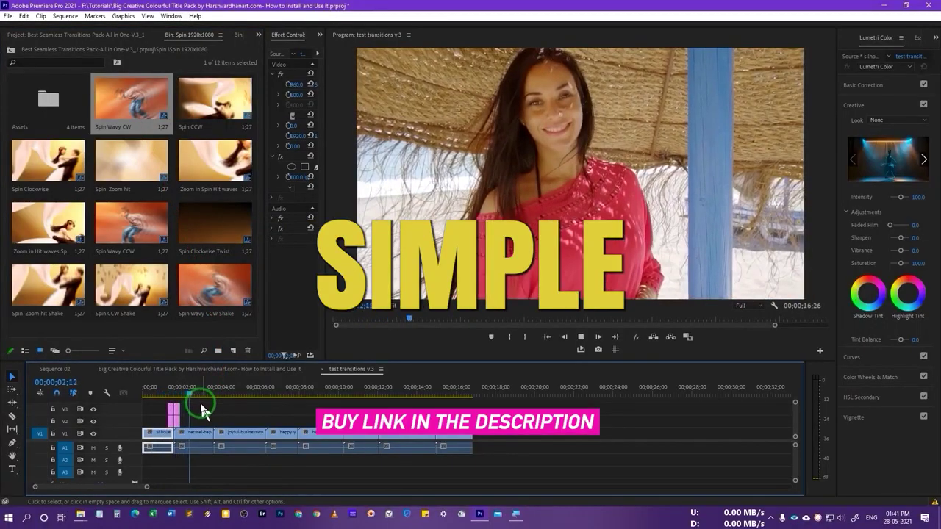
# Place Spin Wavy CCW Shake above the opening clips of test transitions v.3 and play it.
pyautogui.press('space')
pyautogui.moveTo(197, 300)
pyautogui.mouseDown()
pyautogui.moveTo(195, 325)
pyautogui.moveTo(166, 382)
pyautogui.moveTo(169, 419)
pyautogui.mouseUp()
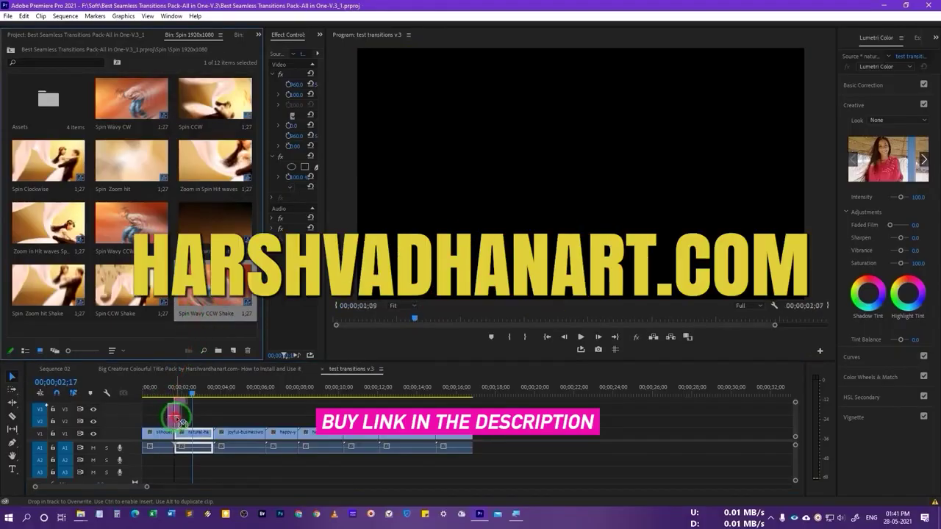
pyautogui.click(164, 390)
pyautogui.press('space')
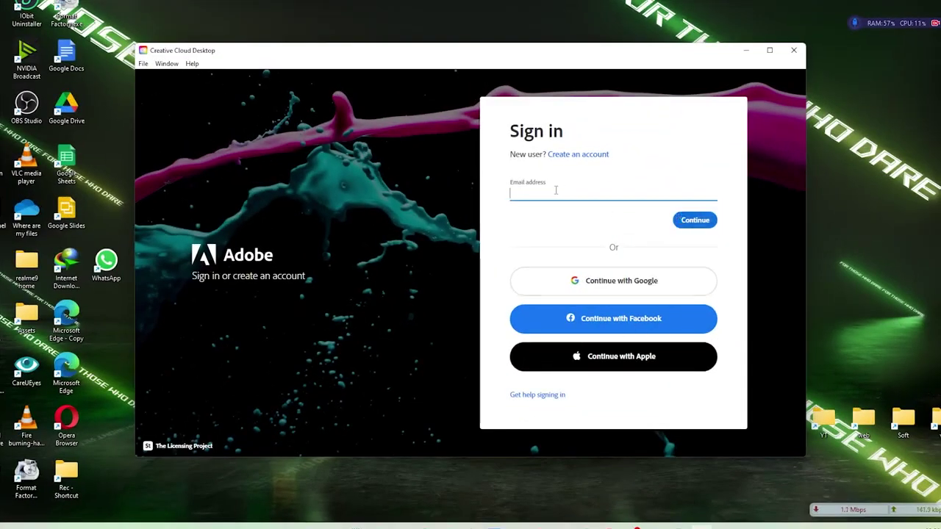
# Switch from the Creative Cloud sign-in screen to the Create an account form.
pyautogui.click(585, 158)
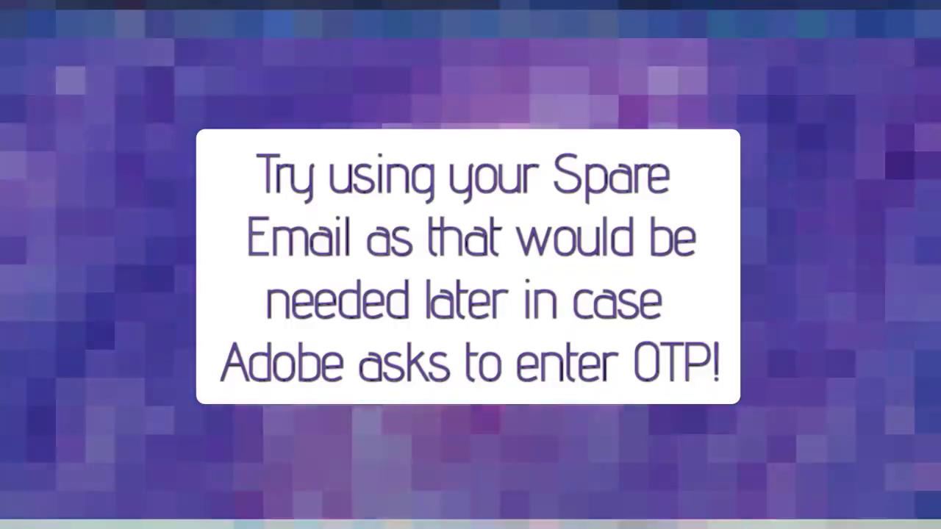
# In a new Chrome tab, go to temp-mail.org and copy its disposable email address.
pyautogui.click(518, 8)
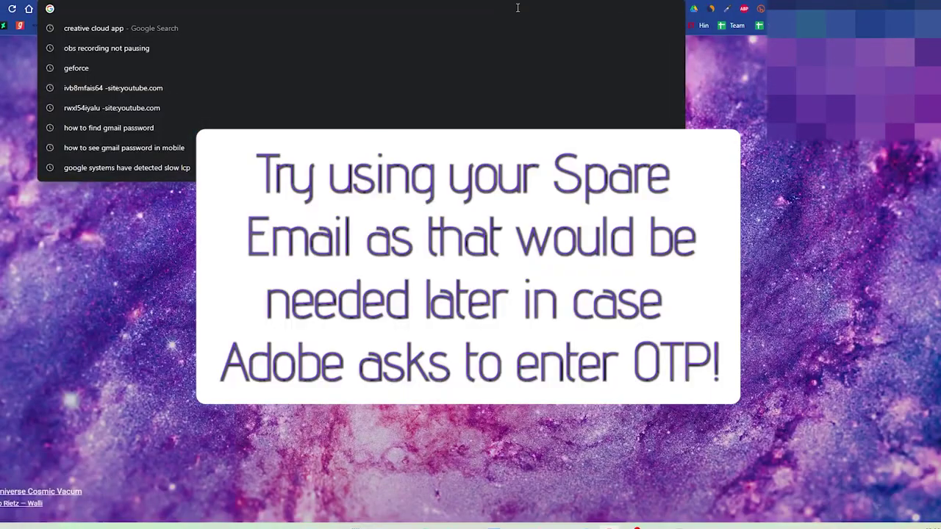
pyautogui.write('temp-mail.org/en/')
pyautogui.press('Return')
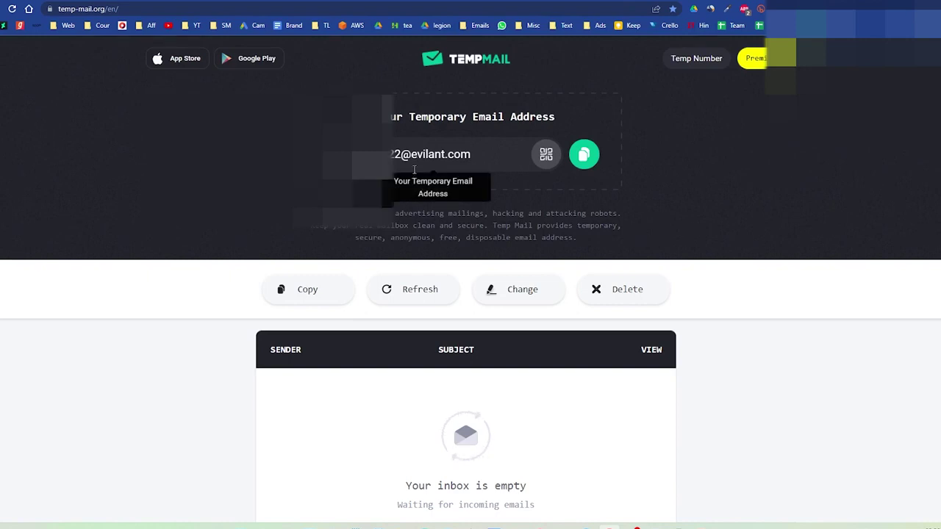
pyautogui.click(584, 156)
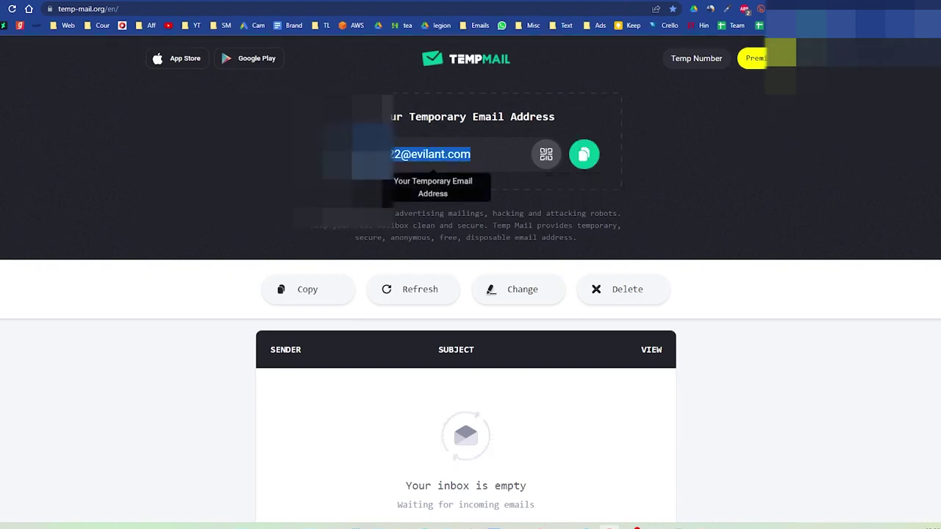
# Paste the temporary email into the form, enter a password, and save the password in Notepad.
pyautogui.hotkey('alt', 'Tab')
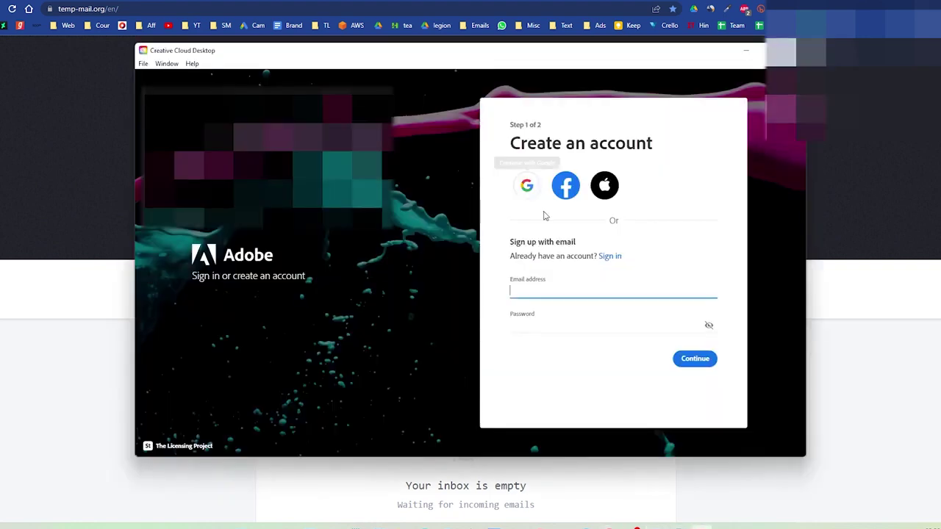
pyautogui.hotkey('ctrl', 'v')
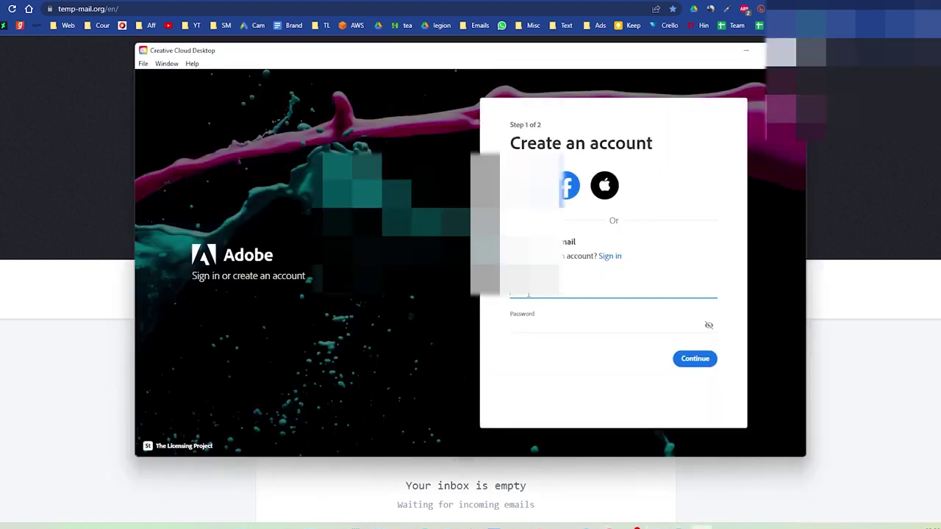
pyautogui.click(558, 327)
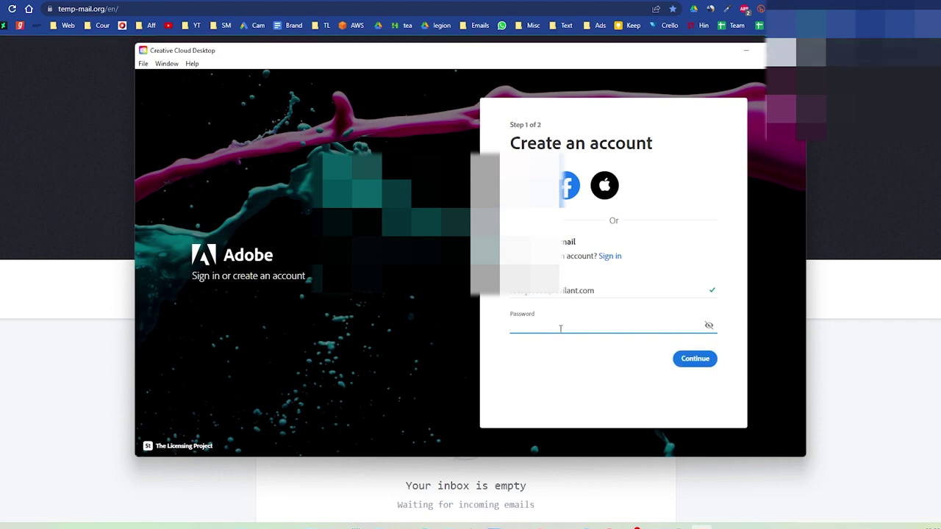
pyautogui.hotkey('ctrl', 'v')
pyautogui.doubleClick(530, 304)
pyautogui.hotkey('ctrl', 'c')
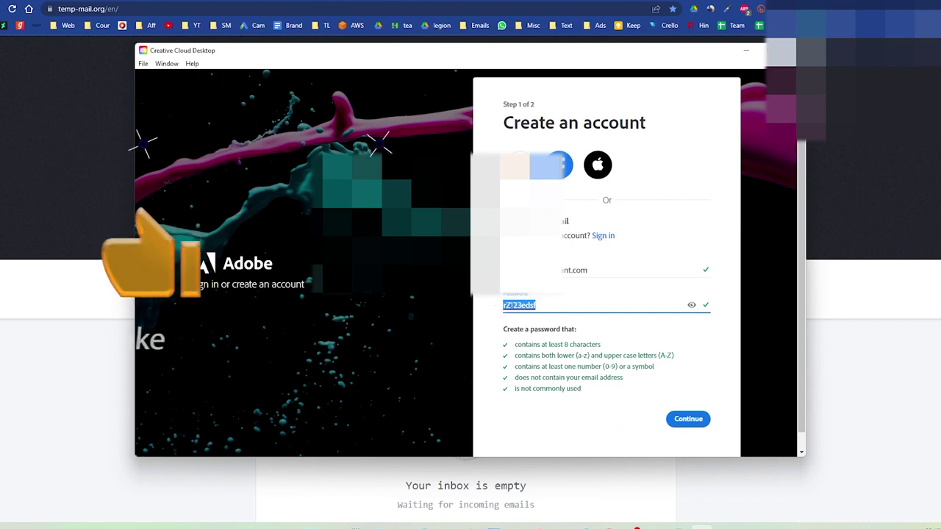
pyautogui.hotkey('alt', 'Tab')
pyautogui.hotkey('ctrl', 'v')
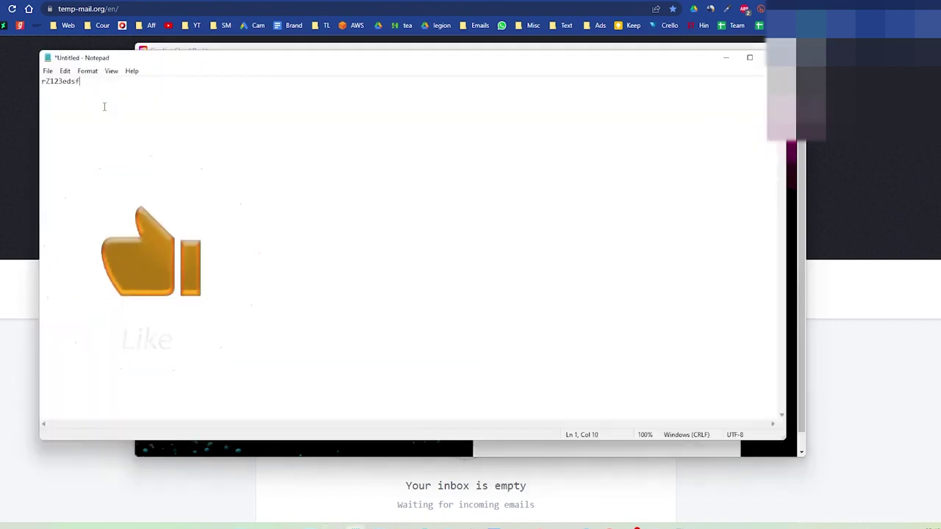
pyautogui.click(725, 58)
# Save the account email address in the Notepad note on a new line.
pyautogui.doubleClick(590, 269)
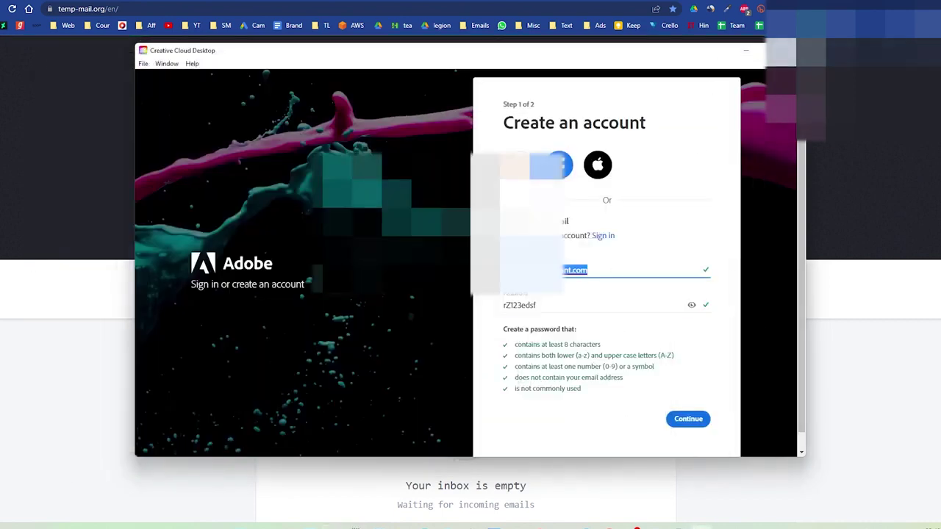
pyautogui.hotkey('ctrl', 'c')
pyautogui.hotkey('alt', 'Tab')
pyautogui.hotkey('ctrl', 'v')
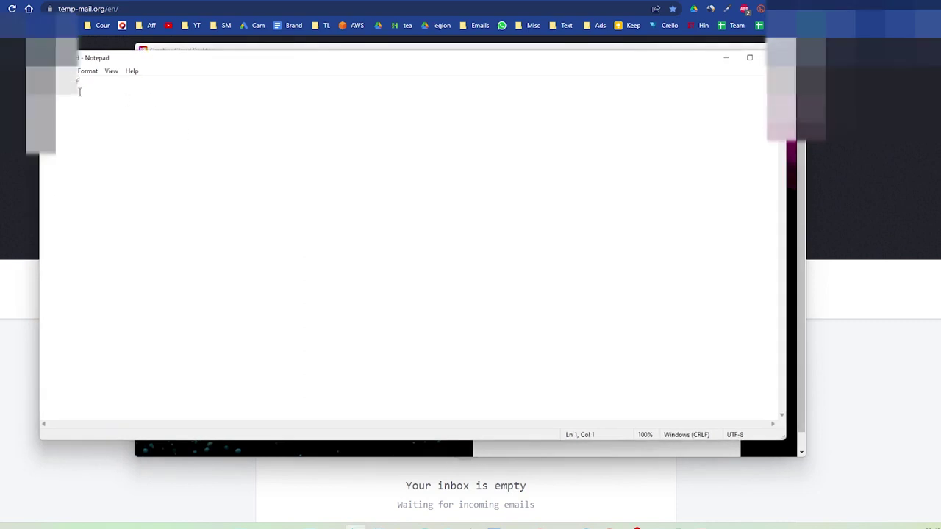
pyautogui.press('Return')
pyautogui.hotkey('ctrl', 'v')
pyautogui.click(725, 58)
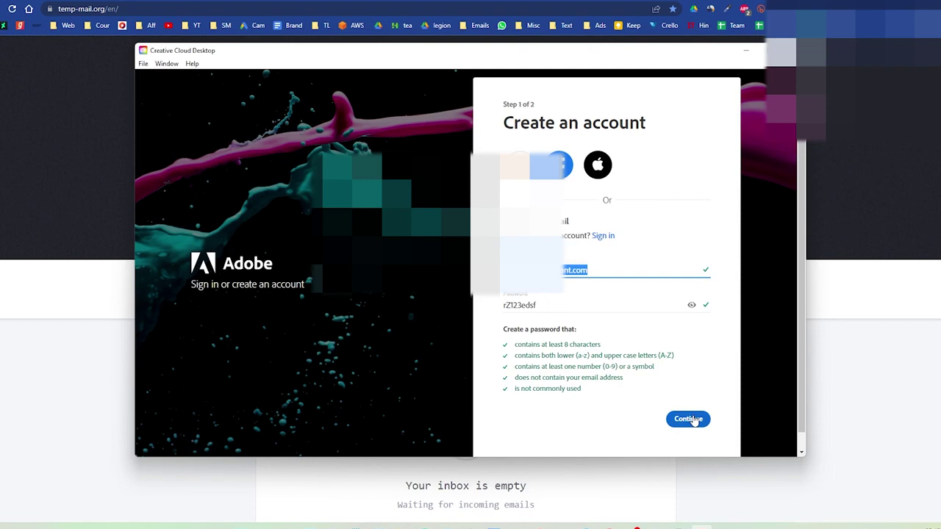
# Complete the account's second step, then open the Big Creators Pack promo_1 project.
pyautogui.click(704, 424)
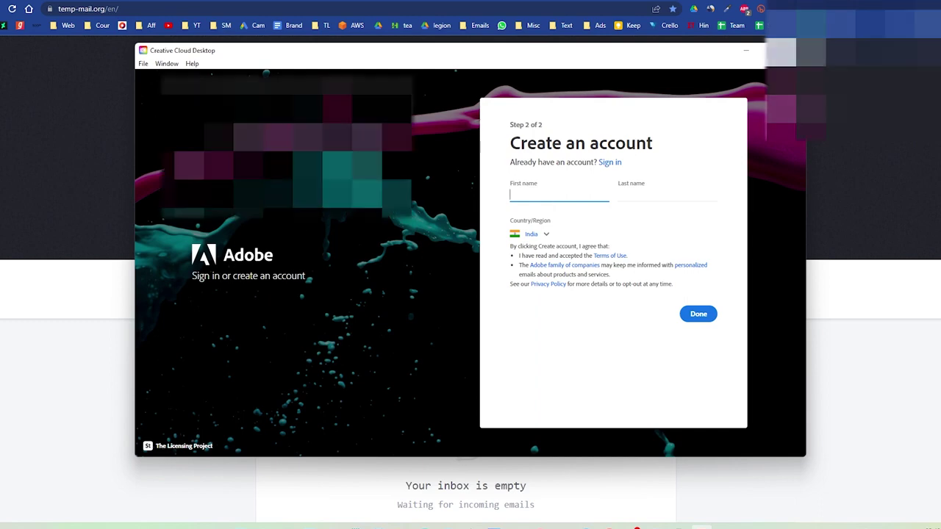
pyautogui.hotkey('alt', 'Tab')
pyautogui.hotkey('alt', 'Tab')
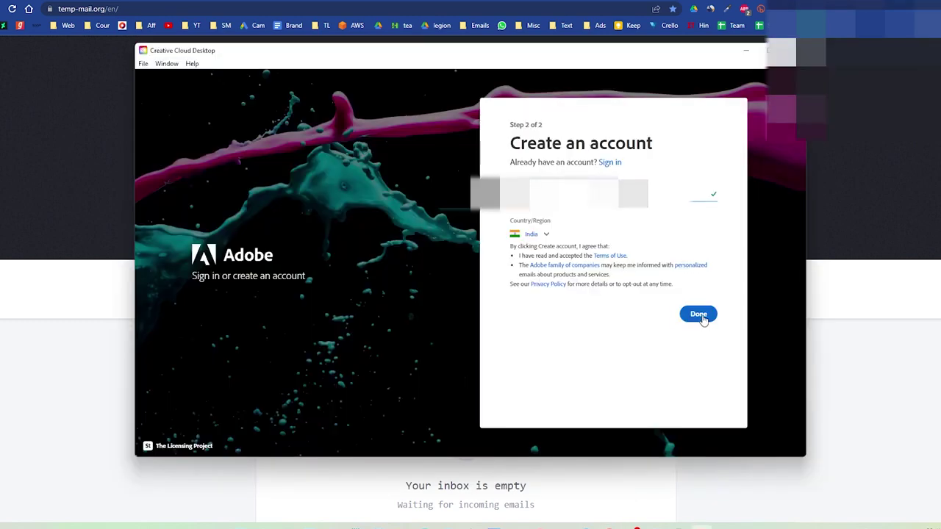
pyautogui.click(698, 316)
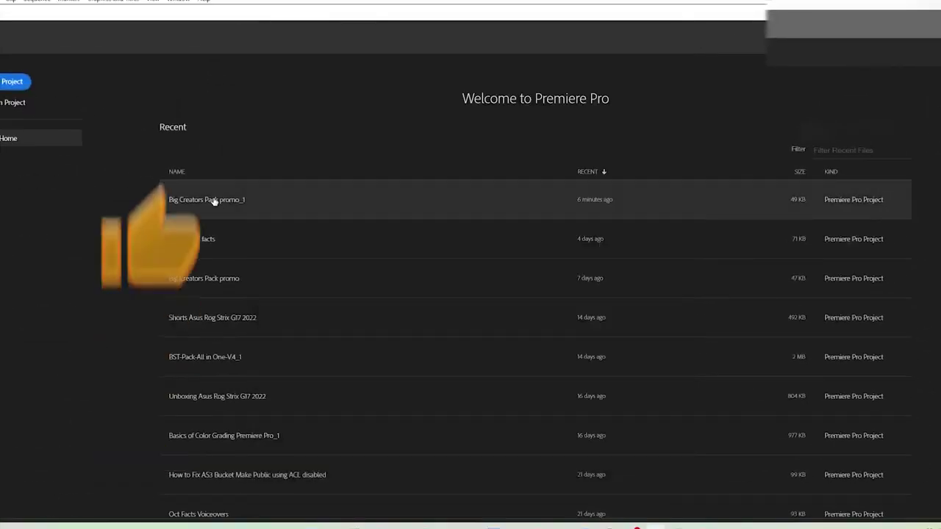
pyautogui.click(214, 201)
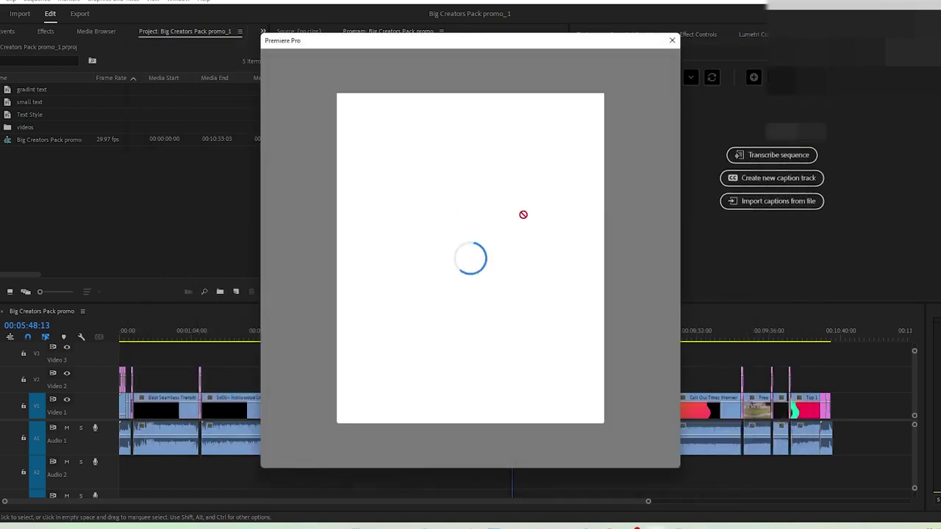
# Submit the date of birth with January as the month and the birth year entered.
pyautogui.click(493, 271)
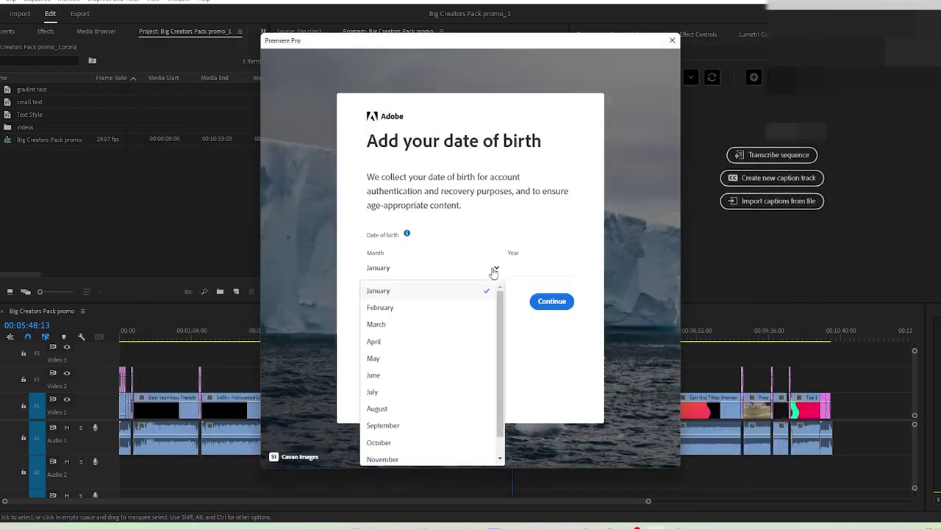
pyautogui.click(466, 292)
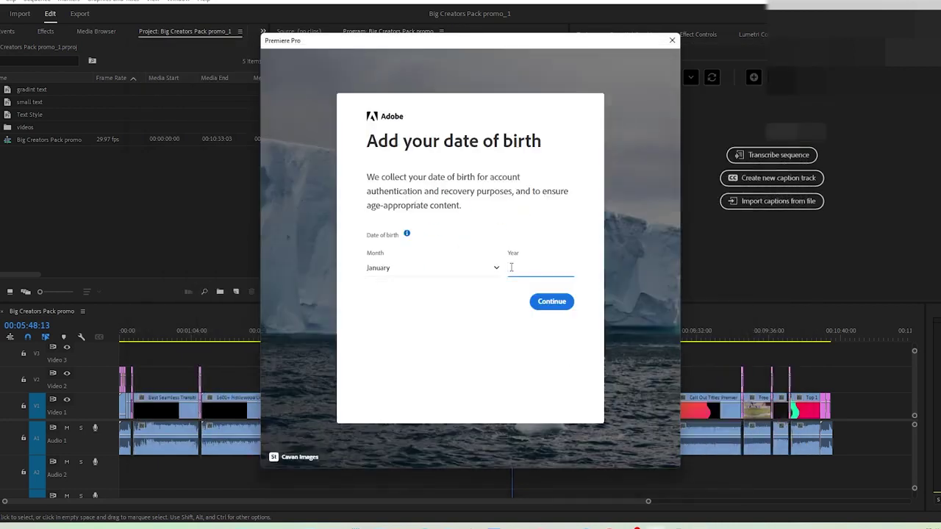
pyautogui.write('1990')
pyautogui.press('Return')
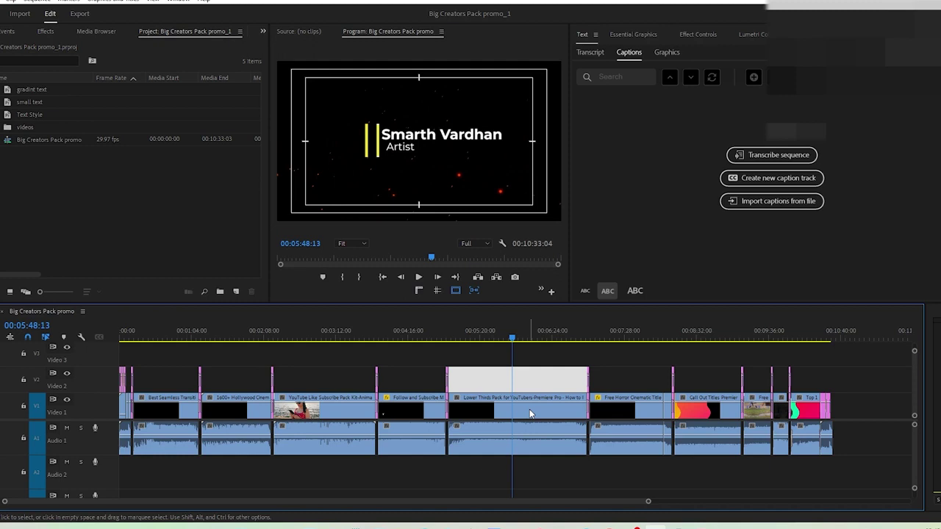
# Retry transcribing the Big Creators Pack promo sequence with English selected as the language.
pyautogui.click(743, 154)
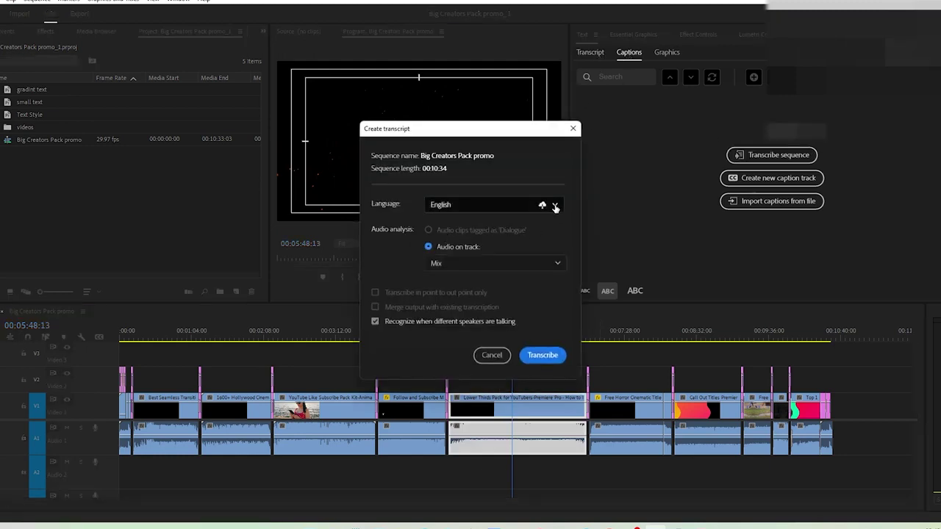
pyautogui.click(557, 207)
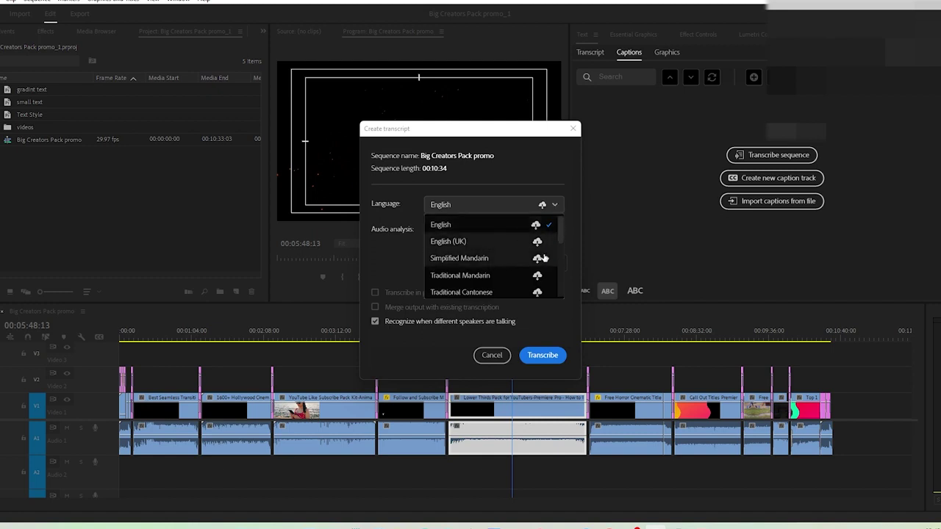
pyautogui.click(540, 224)
pyautogui.click(542, 355)
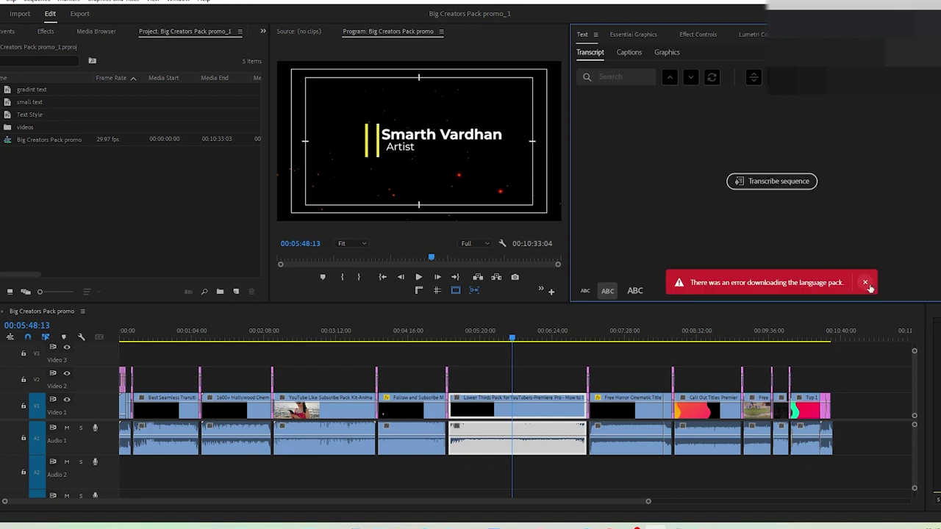
# Dismiss the language-pack error and bring up Creative Cloud Desktop to check app updates.
pyautogui.click(865, 283)
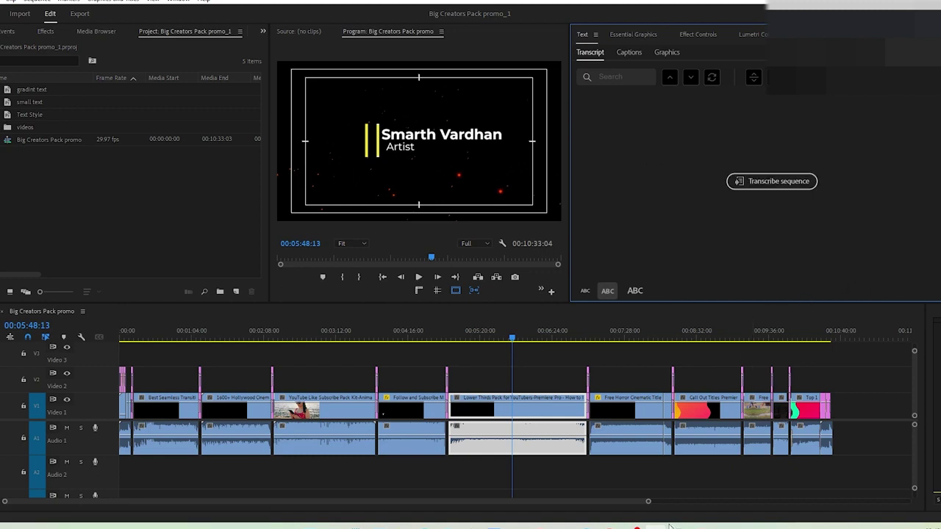
pyautogui.moveTo(632, 526)
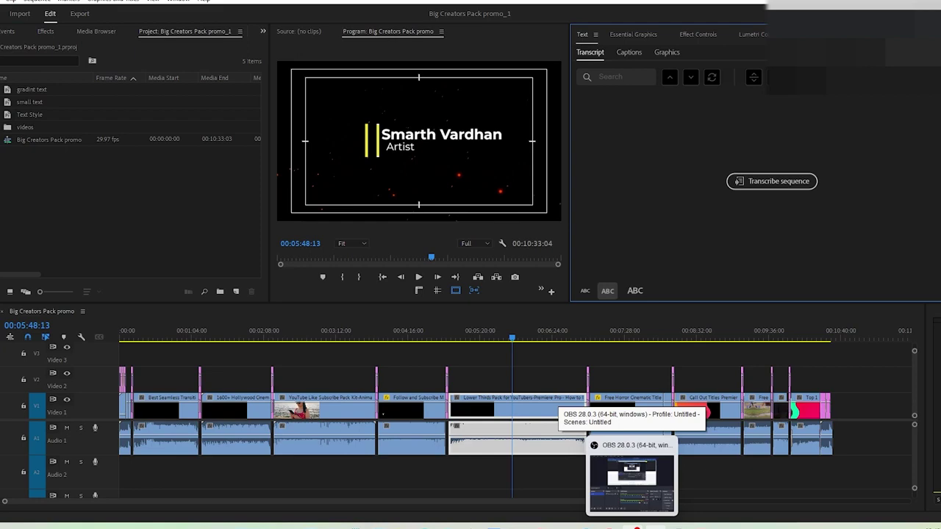
pyautogui.click(705, 527)
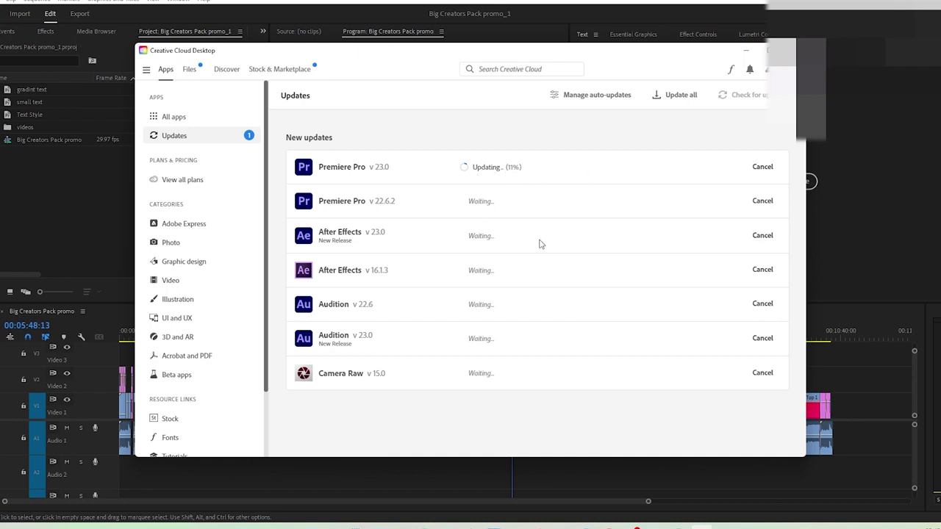
# Retry the sequence transcription in Premiere Pro, then show All apps in Creative Cloud.
pyautogui.click(869, 153)
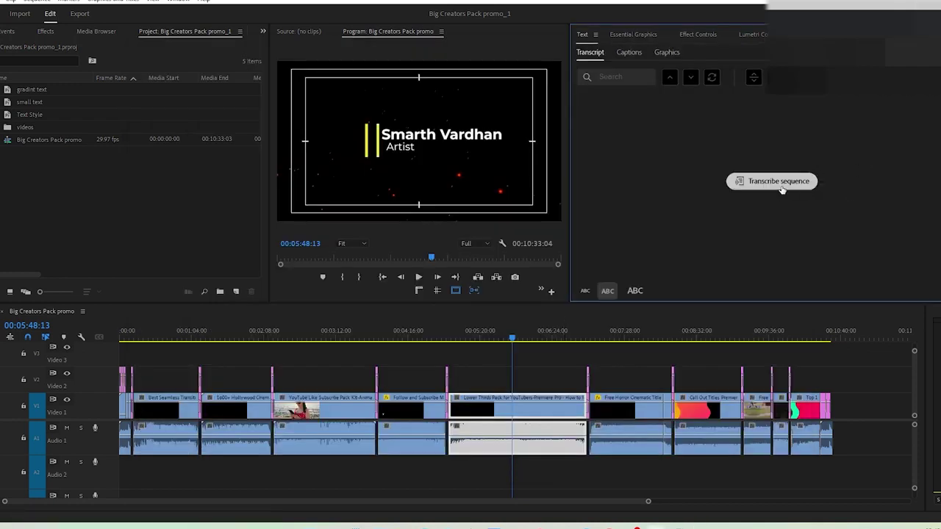
pyautogui.click(743, 181)
pyautogui.click(550, 357)
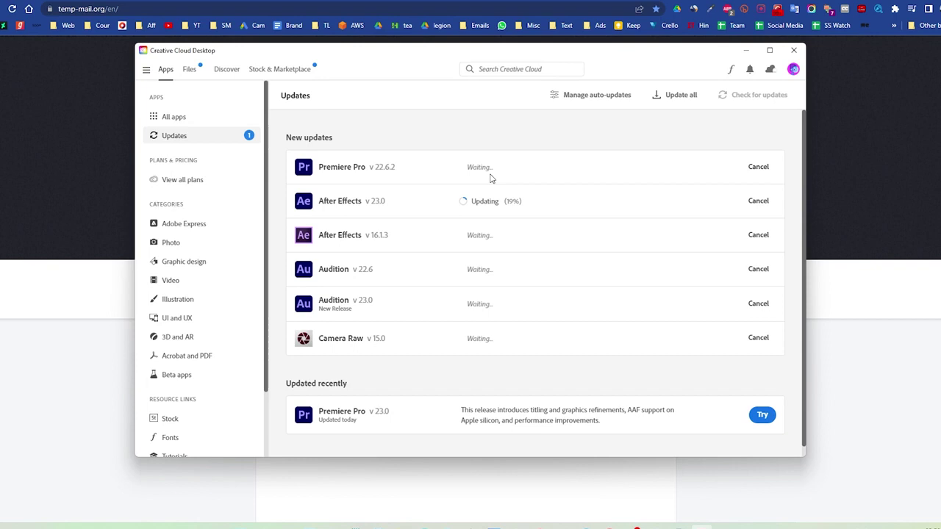
pyautogui.click(175, 117)
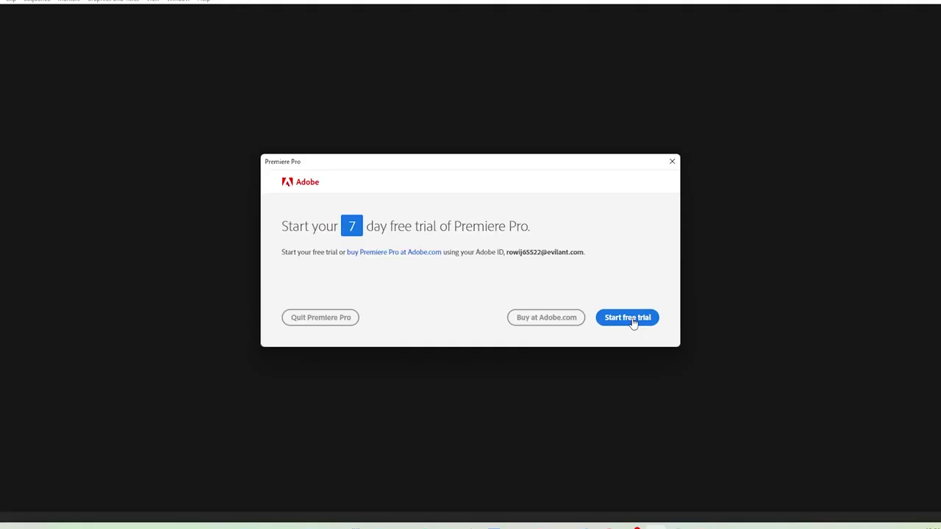
# Start the Premiere Pro free trial, dismiss the welcome overlay, and open the recent Big Creators Pack promo_1 project.
pyautogui.click(631, 319)
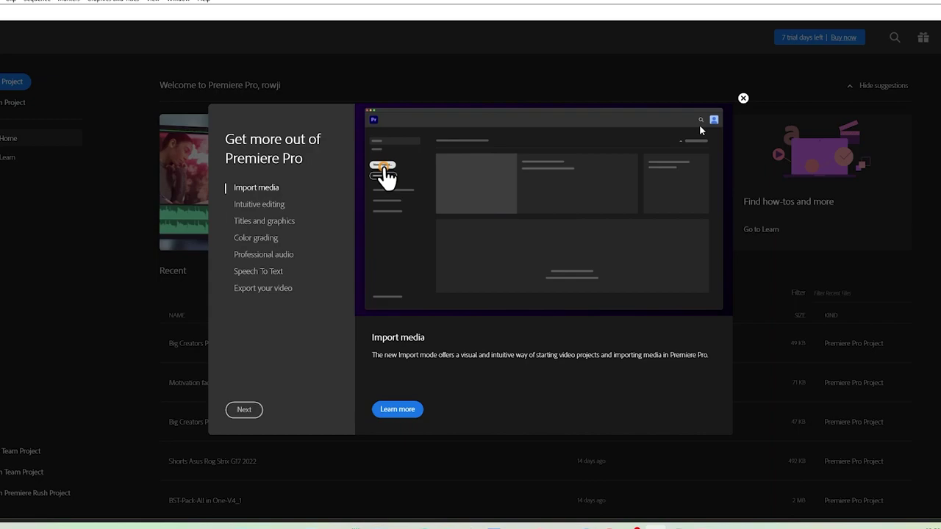
pyautogui.press('Escape')
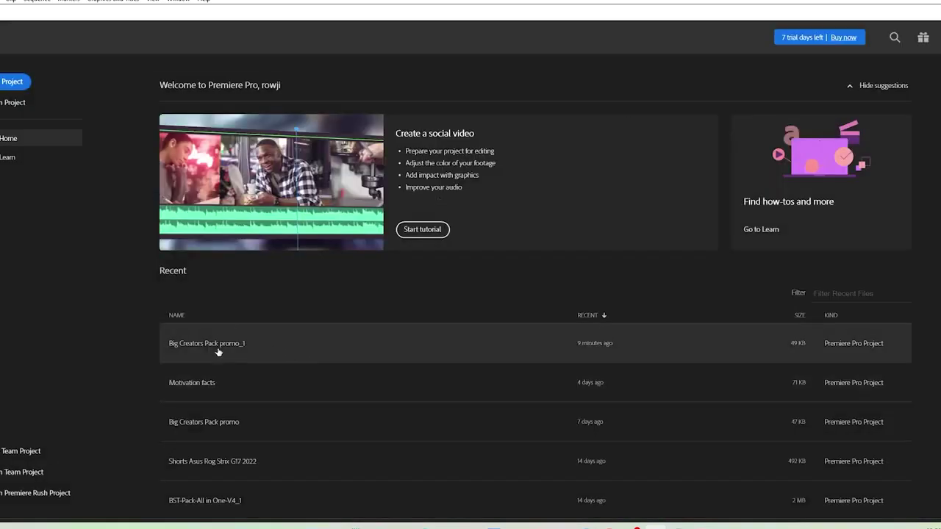
pyautogui.click(210, 345)
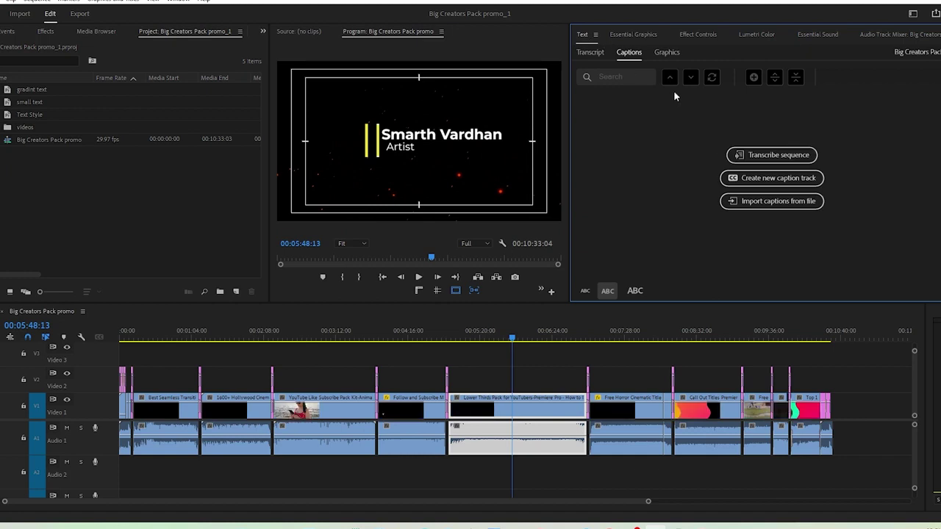
# Transcribe the Big Creators Pack promo sequence with Hindi as the transcription language.
pyautogui.click(779, 156)
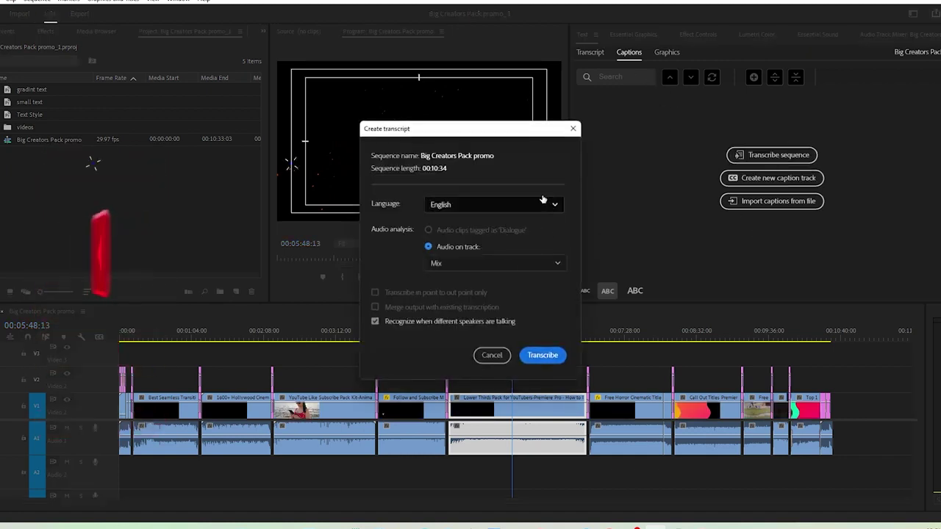
pyautogui.click(553, 205)
pyautogui.moveTo(560, 235); pyautogui.dragTo(559, 291)
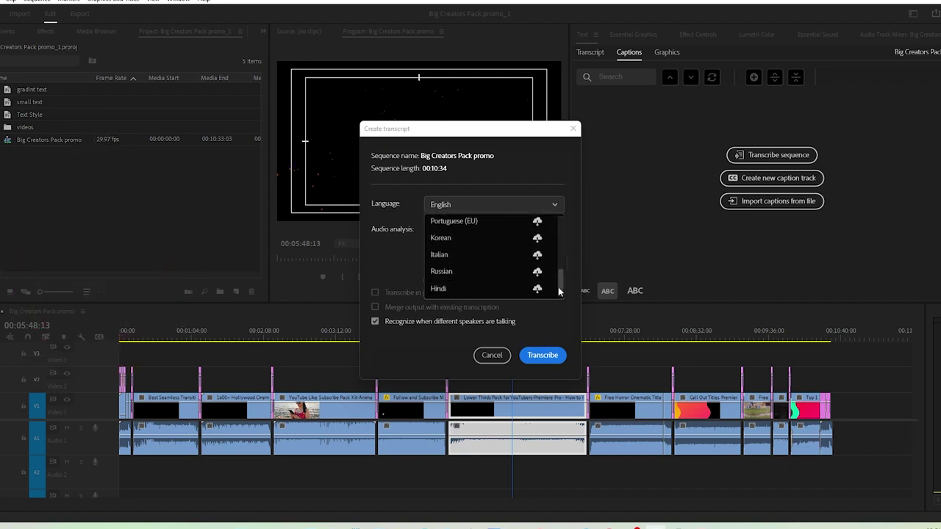
pyautogui.click(483, 289)
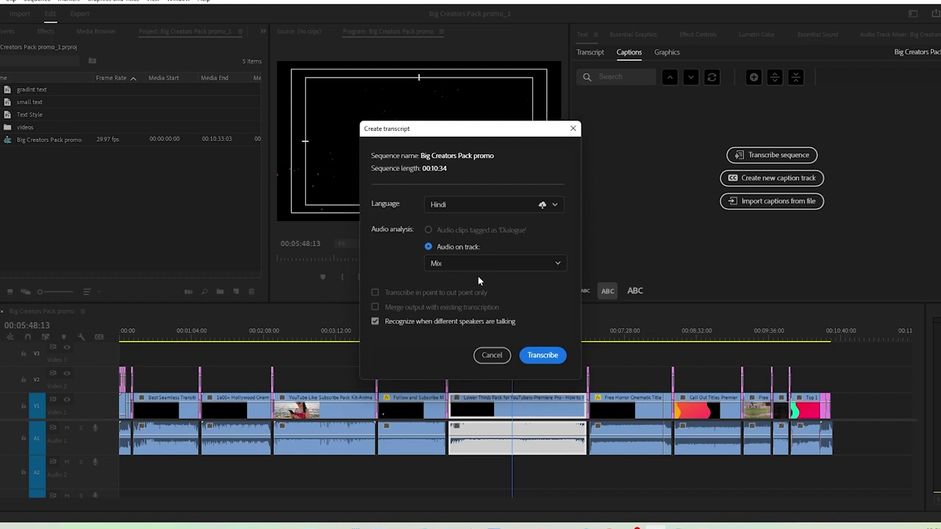
pyautogui.click(543, 356)
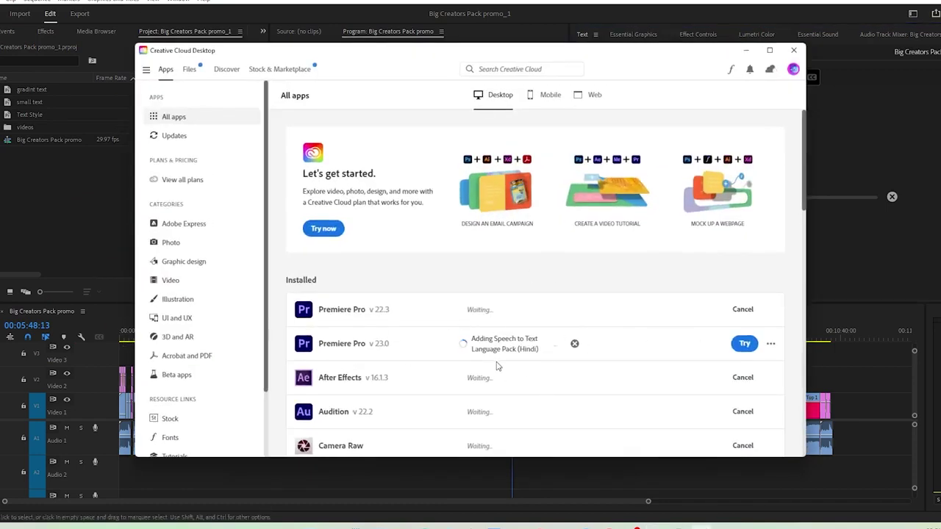
# Check the Premiere Pro 23.0 Hindi language pack progress, then minimize Creative Cloud Desktop.
pyautogui.moveTo(507, 360)
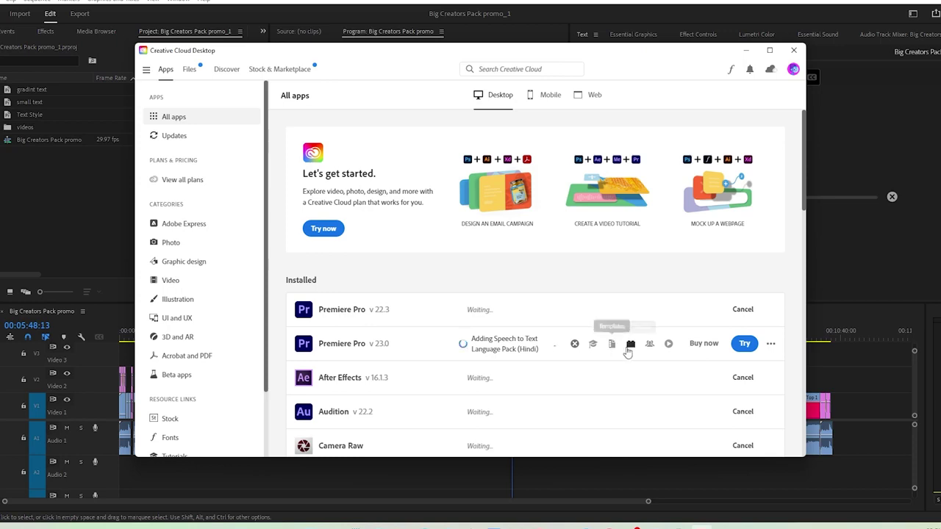
pyautogui.click(746, 53)
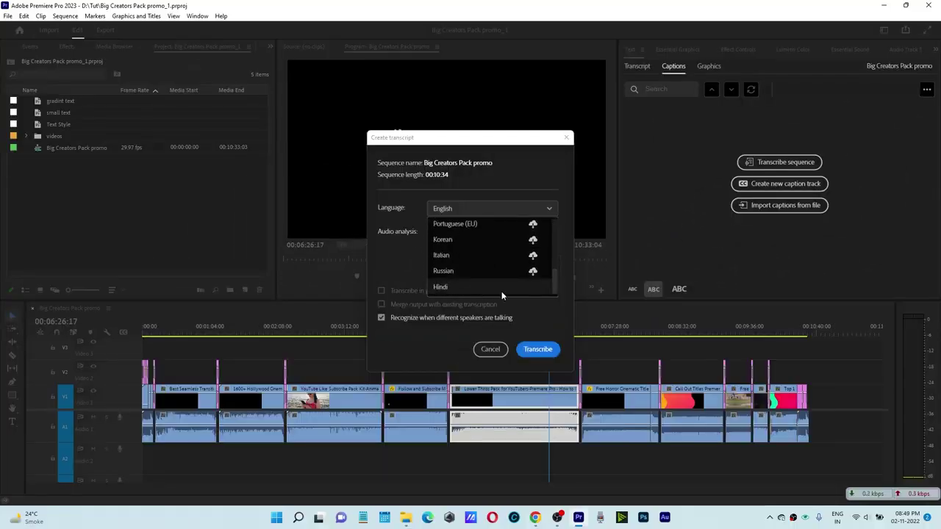
# Mark in/out around the selected clip and transcribe only that range of the Basic Panel sequence.
pyautogui.scroll(10, 553, 281)
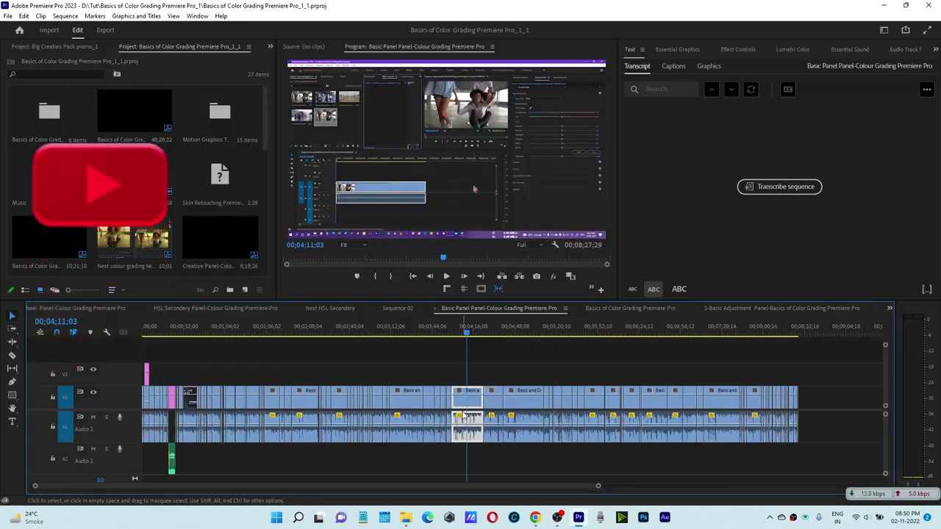
pyautogui.press('x')
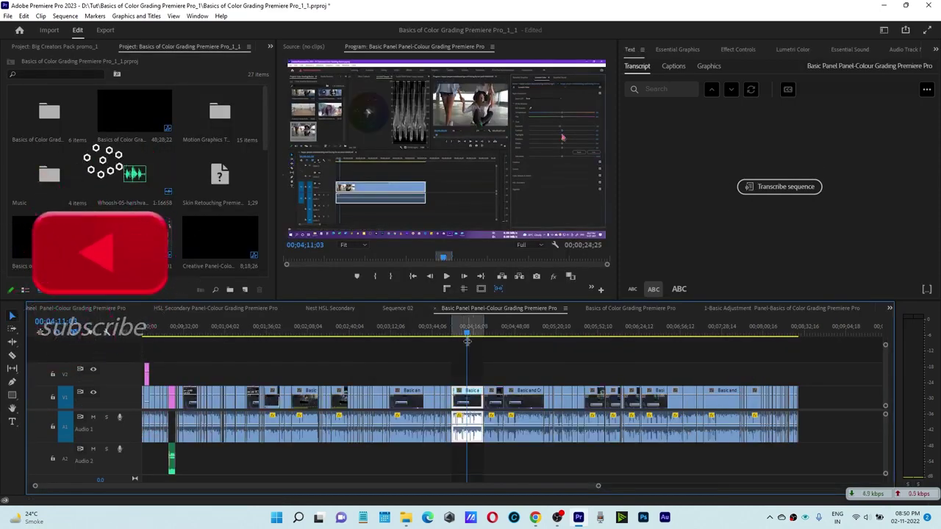
pyautogui.click(785, 188)
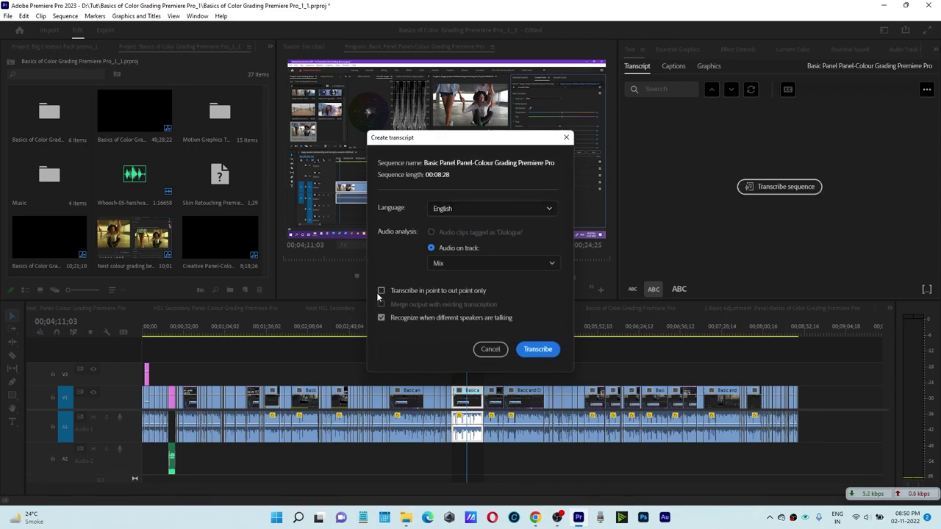
pyautogui.click(537, 350)
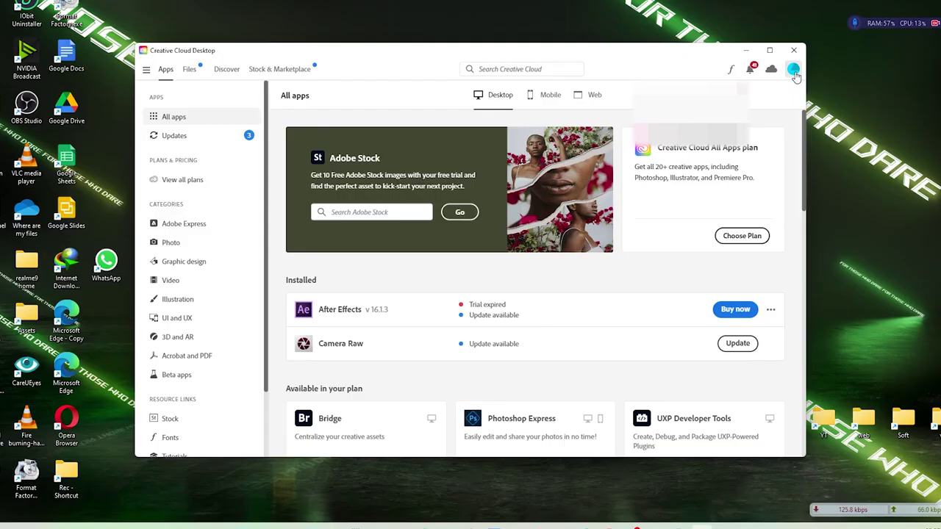
# Open the profile avatar menu listing Preferences, Adobe Account, Help Center, Contact us and Sign out.
pyautogui.click(792, 70)
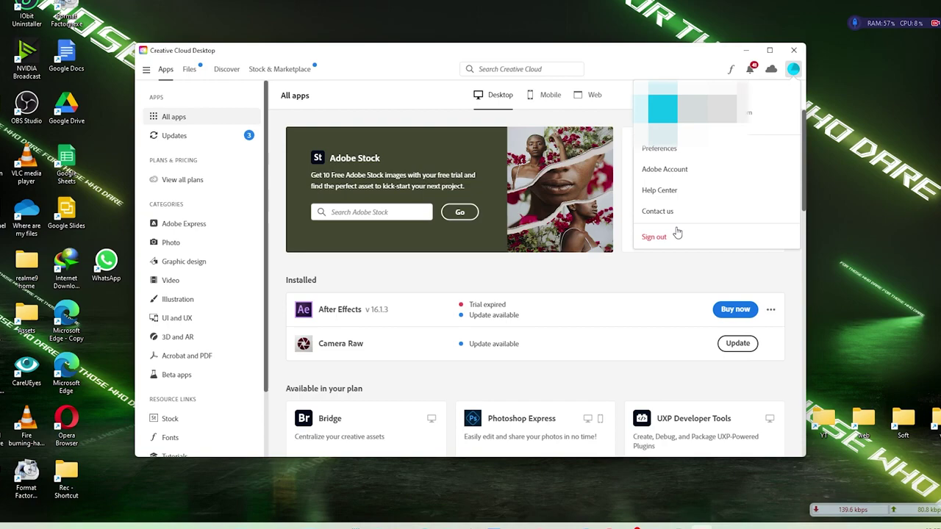